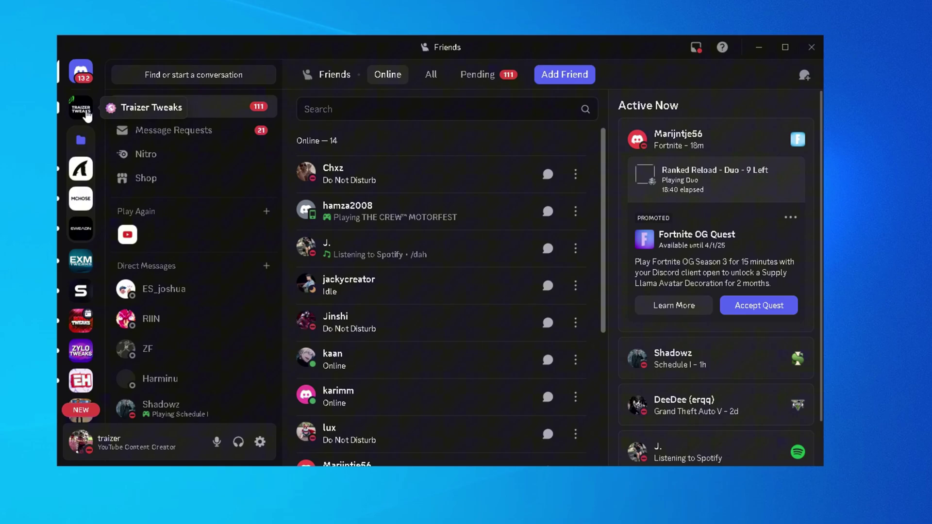
Open the website linked in the Traizer Tweaks Discord server's website channel and download the free utility.
{"action": "left_click", "coordinate": [86, 114]}
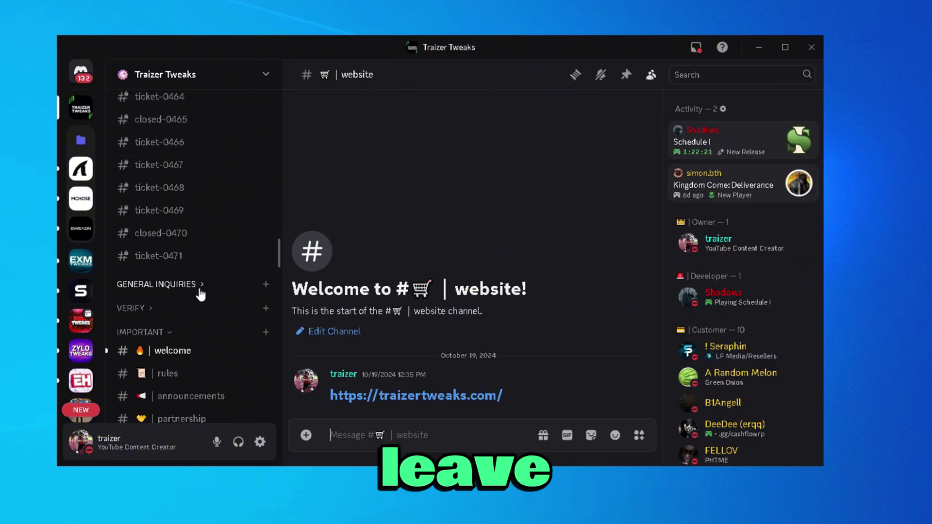
{"action": "scroll", "coordinate": [200, 293], "scroll_direction": "down", "scroll_amount": 10}
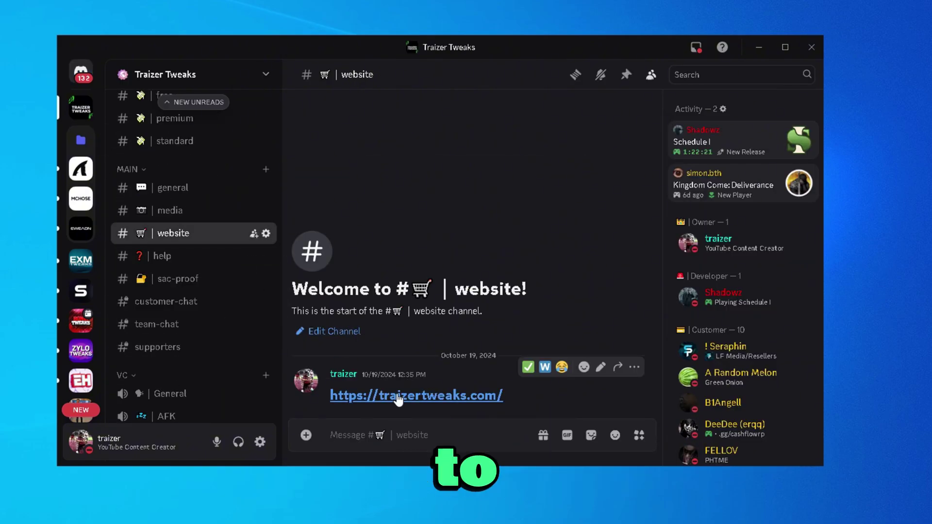
{"action": "left_click", "coordinate": [424, 396]}
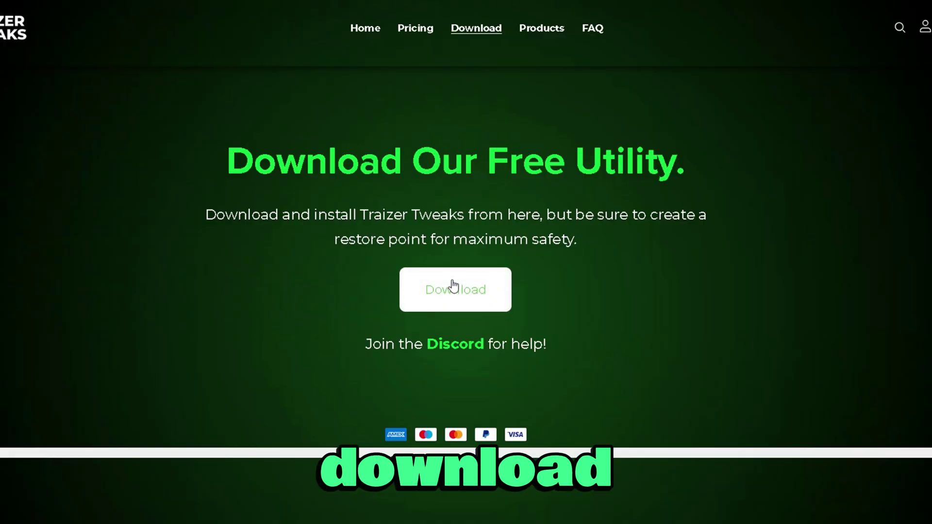
{"action": "left_click", "coordinate": [453, 287]}
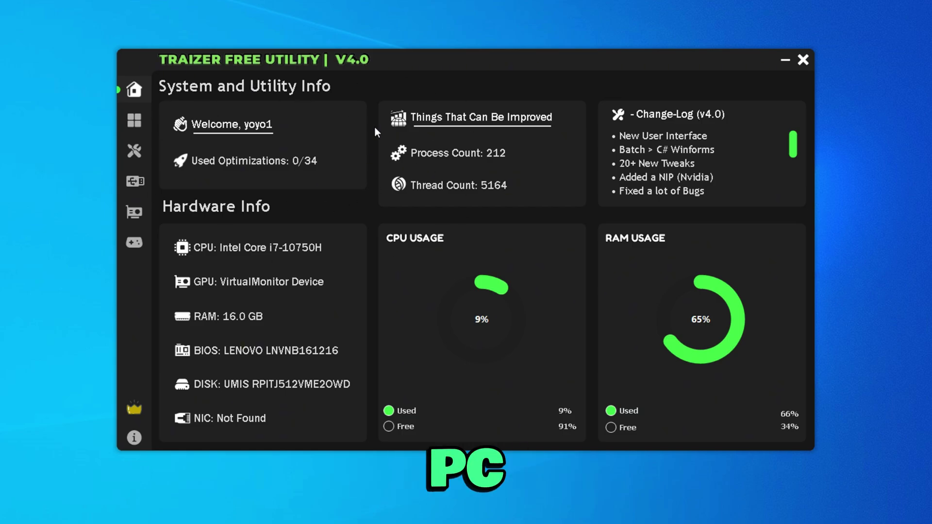
Look through the utility's Windows tweaks, app debloat and junk cleaner, peripherals, GPU tweaks, game boosters and premium sections.
{"action": "left_click", "coordinate": [142, 118]}
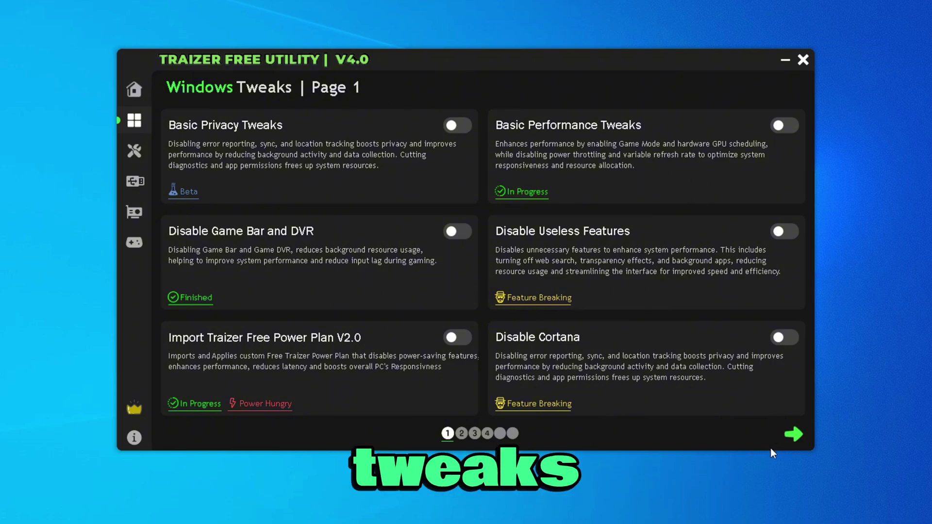
{"action": "left_click", "coordinate": [791, 434]}
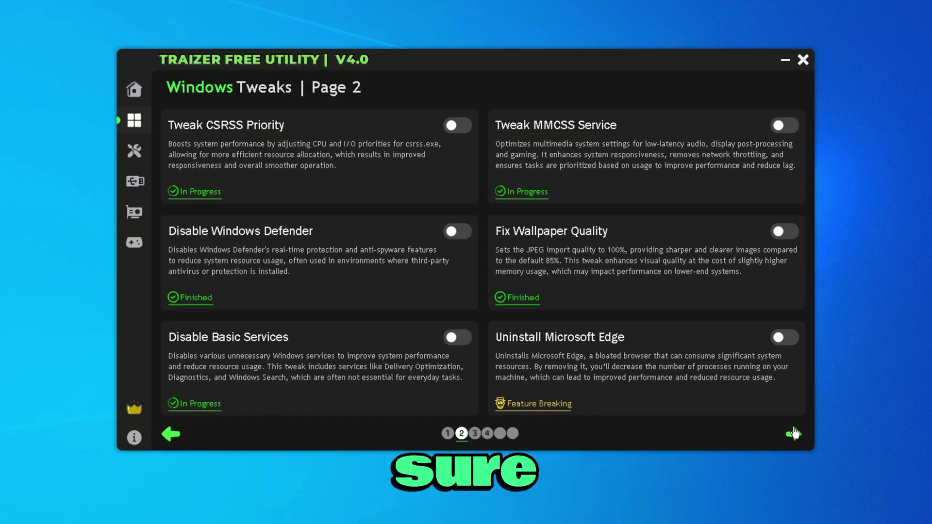
{"action": "left_click", "coordinate": [794, 434]}
{"action": "left_click", "coordinate": [134, 152]}
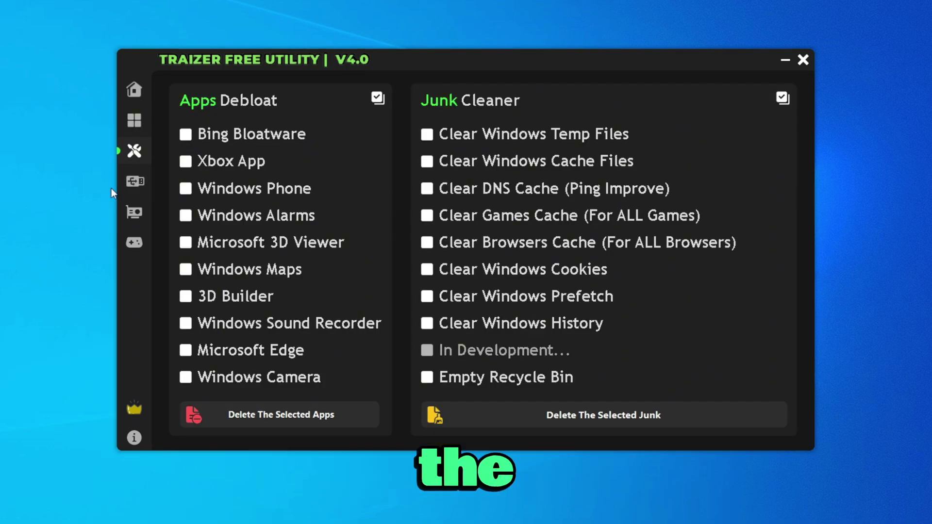
{"action": "left_click", "coordinate": [135, 182]}
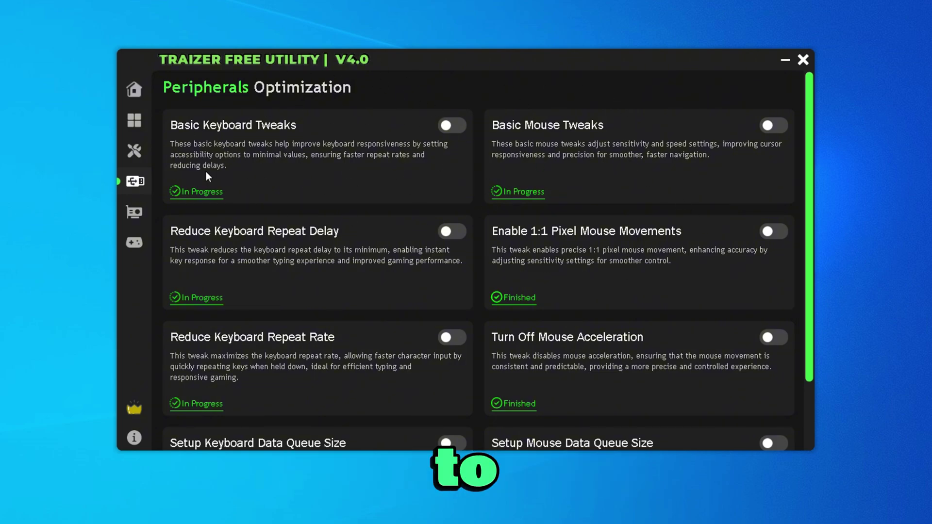
{"action": "left_click", "coordinate": [134, 213]}
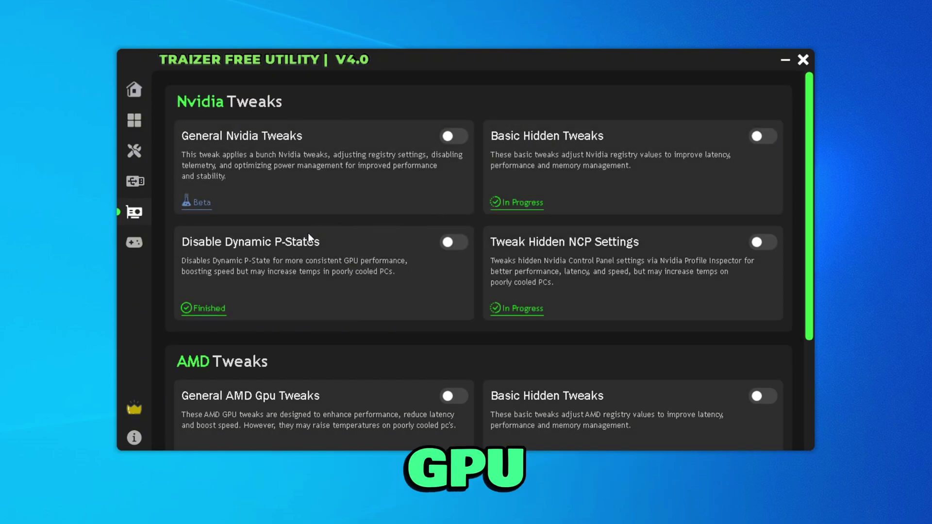
{"action": "left_click", "coordinate": [134, 243]}
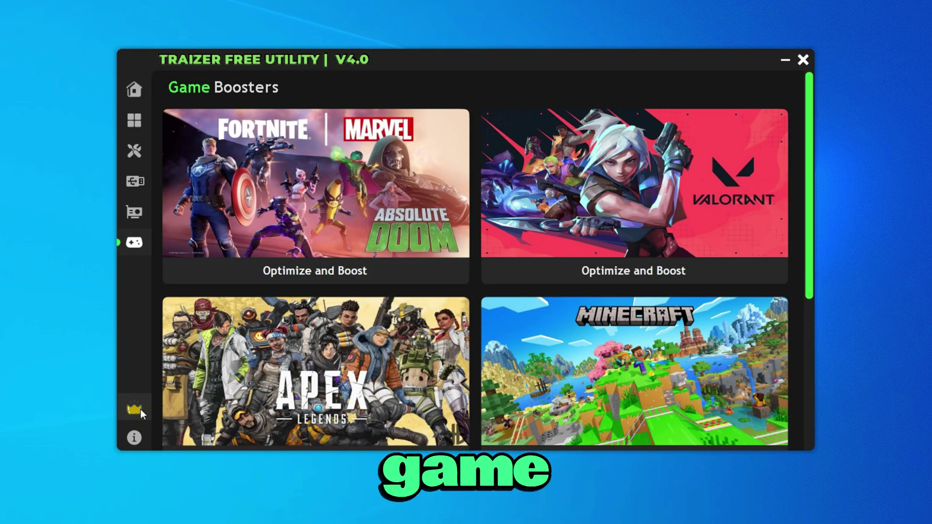
{"action": "left_click", "coordinate": [140, 411]}
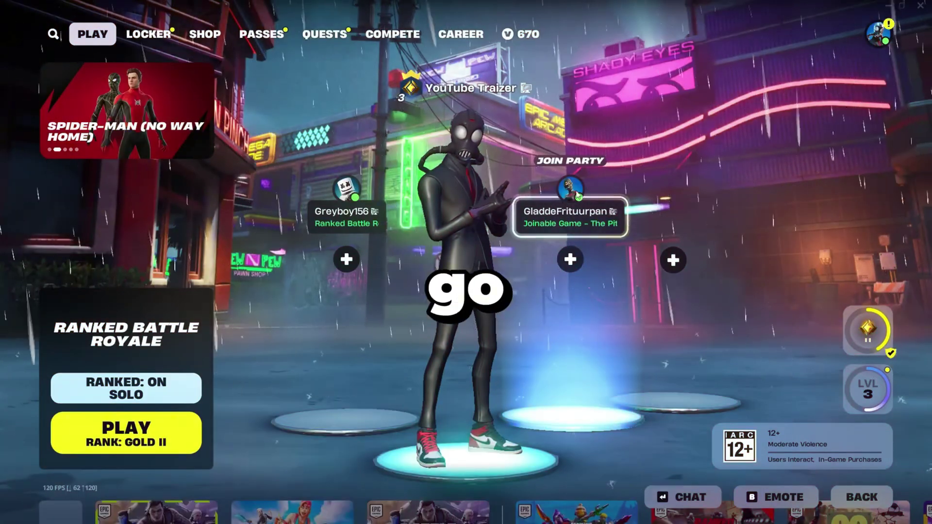
Switch to Fortnite and open the game's settings from the social sidebar.
{"action": "left_click", "coordinate": [879, 34]}
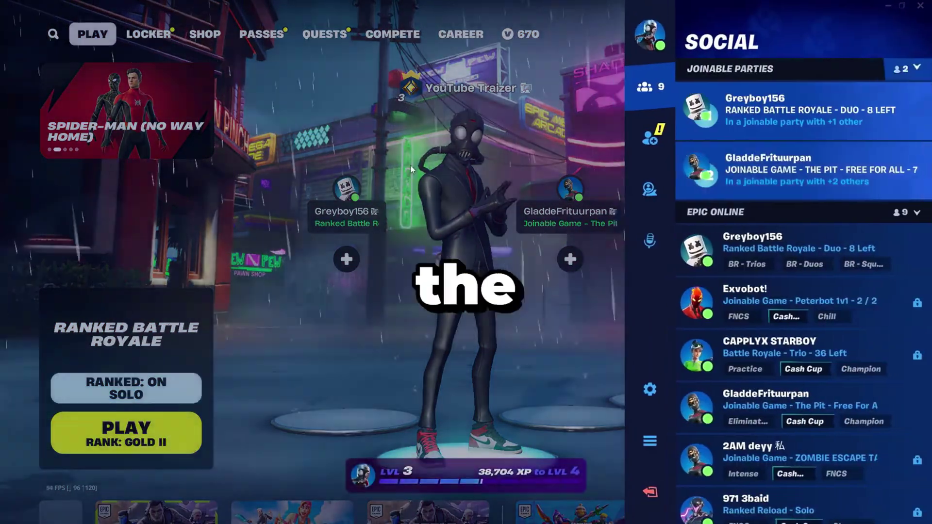
{"action": "left_click", "coordinate": [409, 165]}
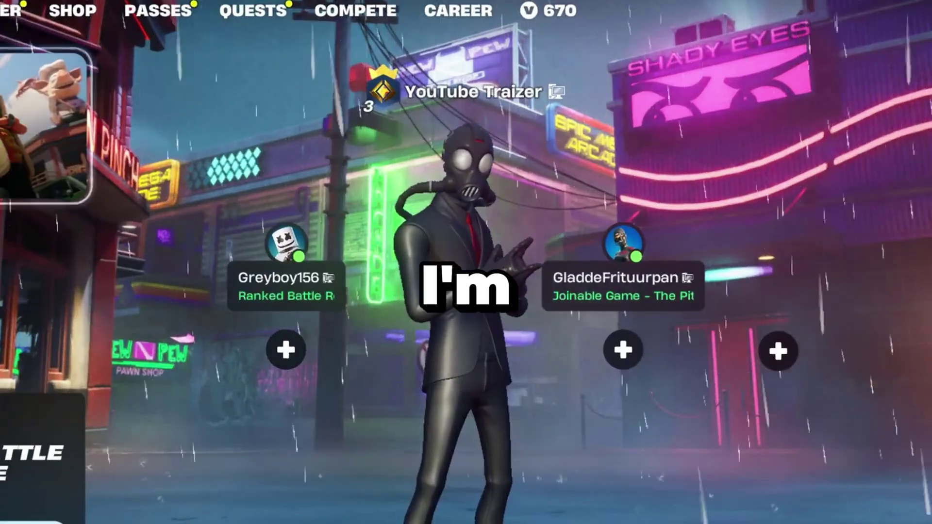
{"action": "key", "text": "shift+Tab"}
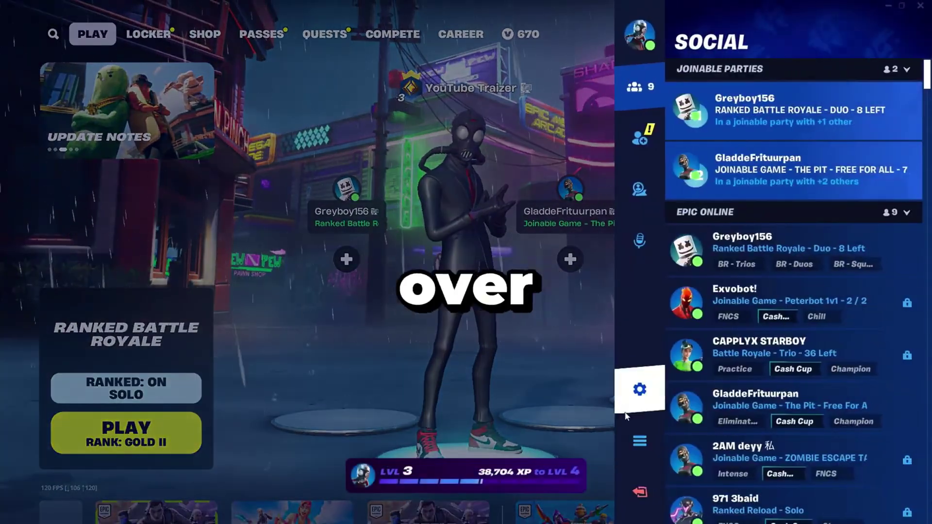
{"action": "left_click", "coordinate": [629, 410]}
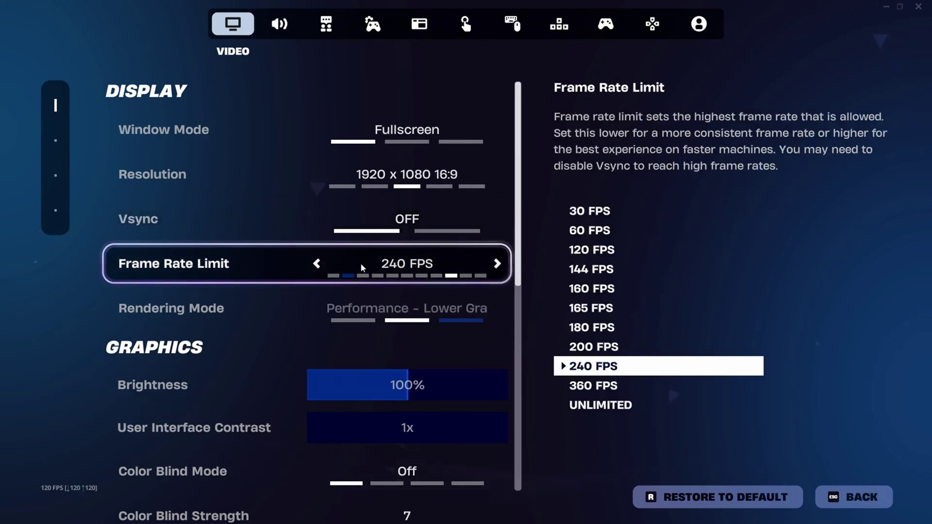
Lower the Frame Rate Limit to 144 FPS in the video settings.
{"action": "left_click", "coordinate": [317, 265]}
{"action": "left_click", "coordinate": [316, 264]}
{"action": "left_click", "coordinate": [316, 265]}
{"action": "left_click", "coordinate": [314, 265]}
{"action": "left_click", "coordinate": [315, 265]}
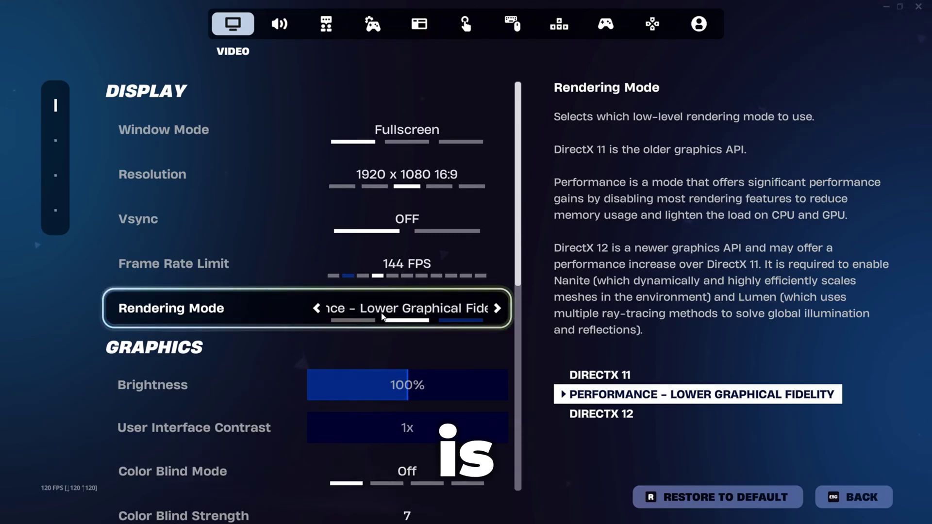
Raise the Brightness to 130% in the graphics section.
{"action": "scroll", "coordinate": [411, 333], "scroll_direction": "down", "scroll_amount": 1}
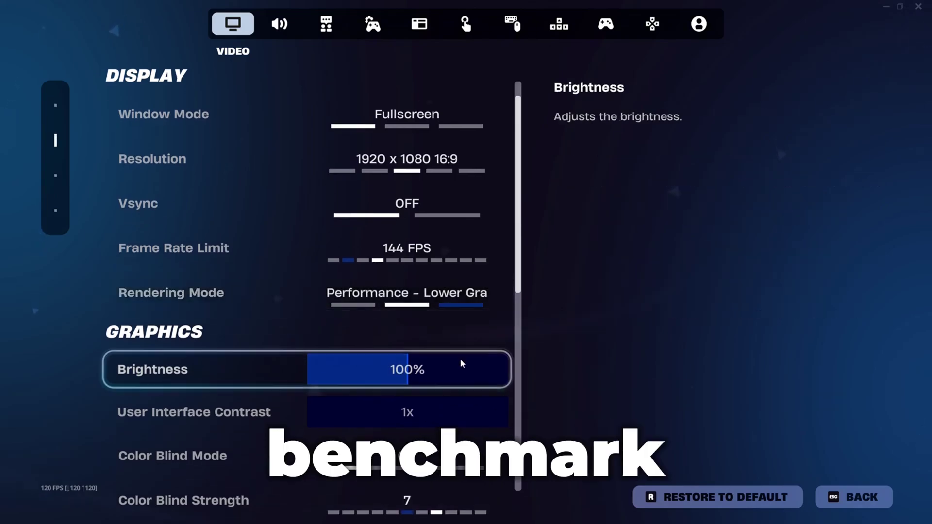
{"action": "scroll", "coordinate": [442, 335], "scroll_direction": "down", "scroll_amount": 1}
{"action": "scroll", "coordinate": [340, 277], "scroll_direction": "down", "scroll_amount": 5}
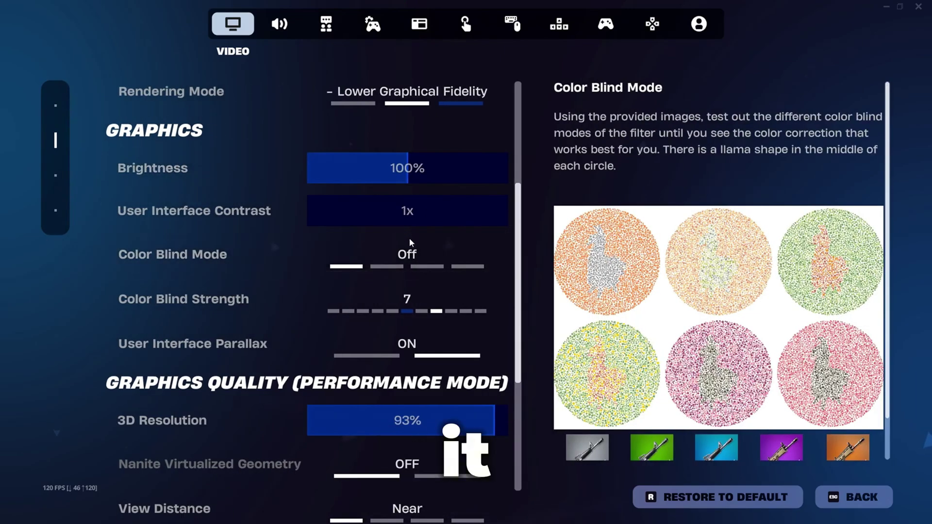
{"action": "left_click", "coordinate": [468, 168]}
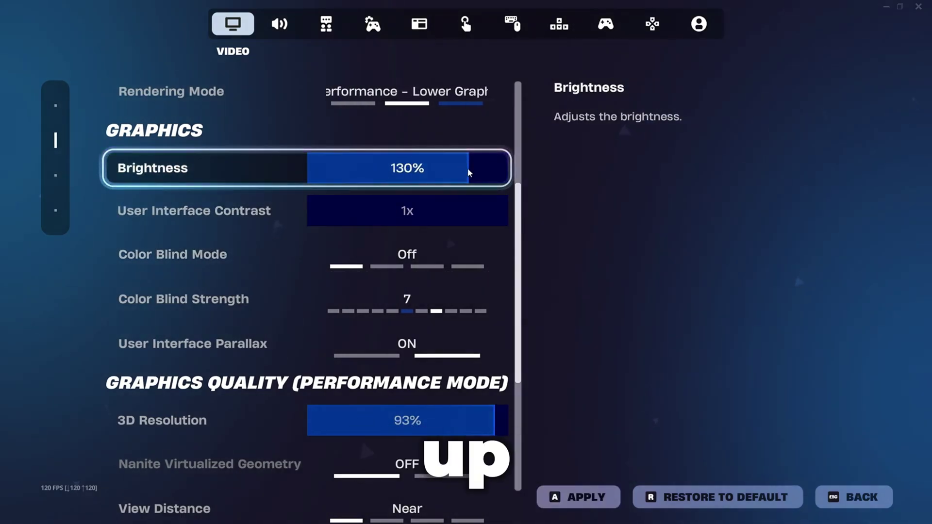
Set the 3D Resolution to 91% and the View Distance to Medium in the performance-mode graphics quality section.
{"action": "scroll", "coordinate": [283, 297], "scroll_direction": "down", "scroll_amount": 5}
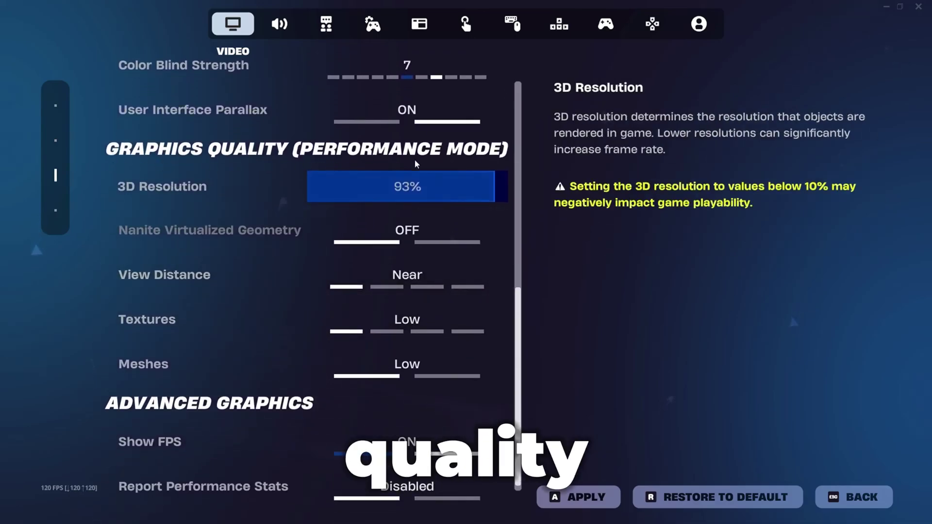
{"action": "left_click", "coordinate": [504, 185]}
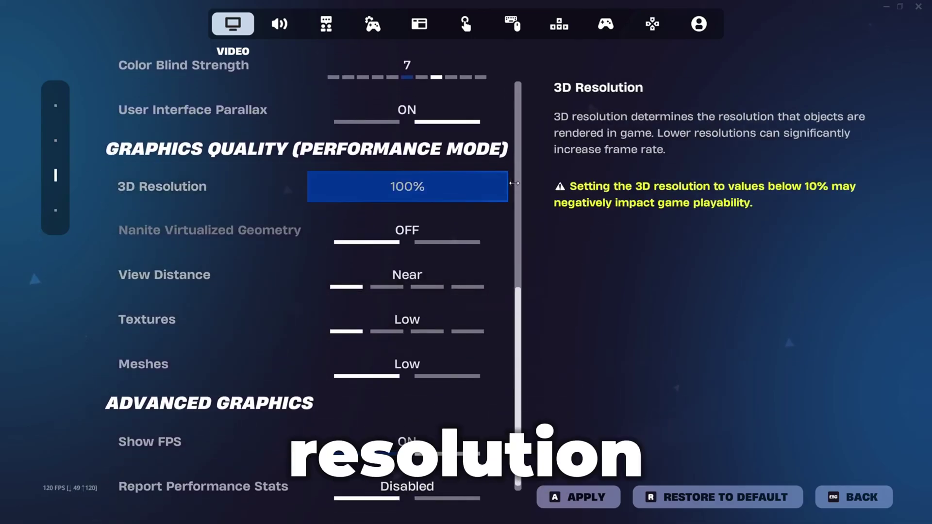
{"action": "left_click_drag", "start_coordinate": [508, 183], "coordinate": [488, 178]}
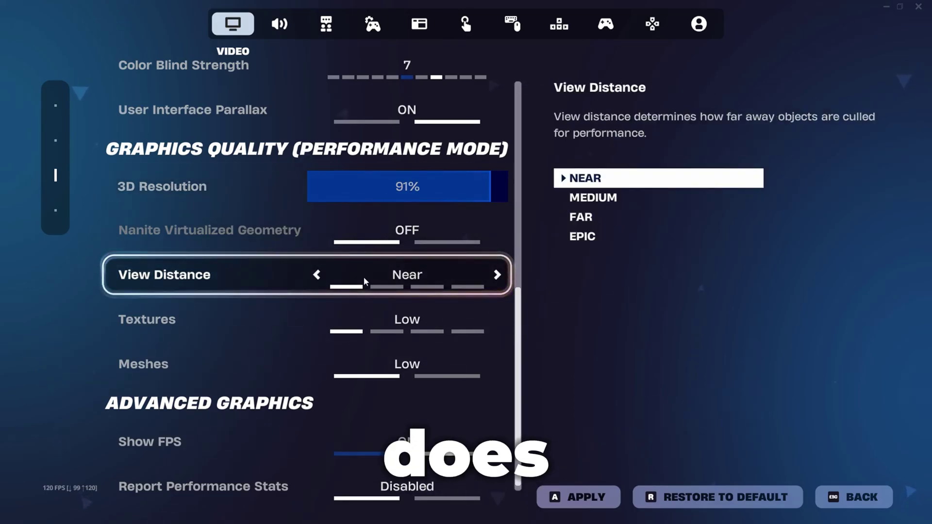
{"action": "left_click", "coordinate": [497, 276]}
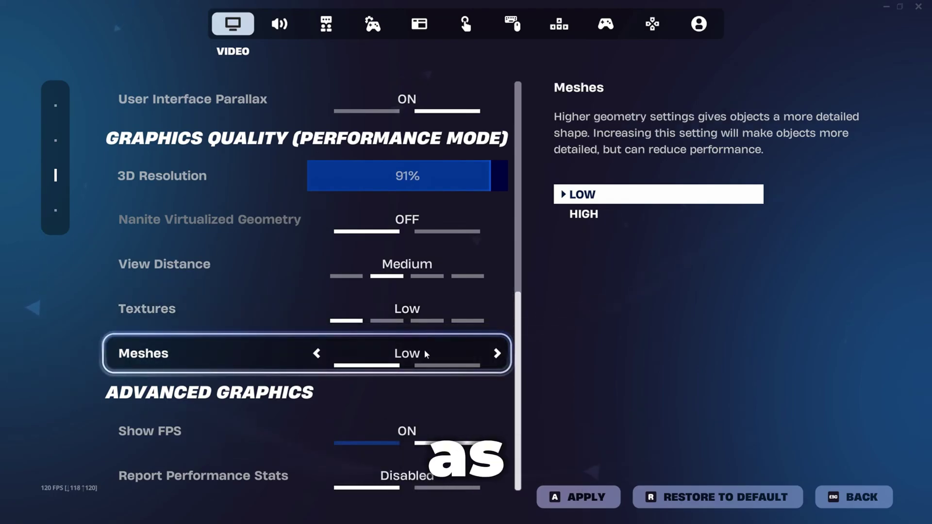
Review the replay recording and energy saving options in the game settings, and close Fortnite.
{"action": "left_click", "coordinate": [362, 33]}
{"action": "left_click_drag", "start_coordinate": [520, 111], "coordinate": [519, 389]}
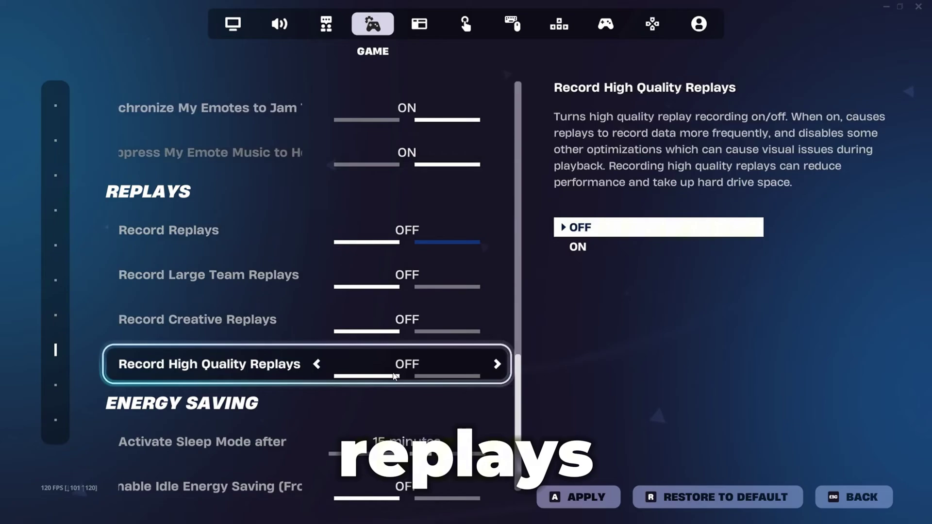
{"action": "scroll", "coordinate": [369, 359], "scroll_direction": "down", "scroll_amount": 5}
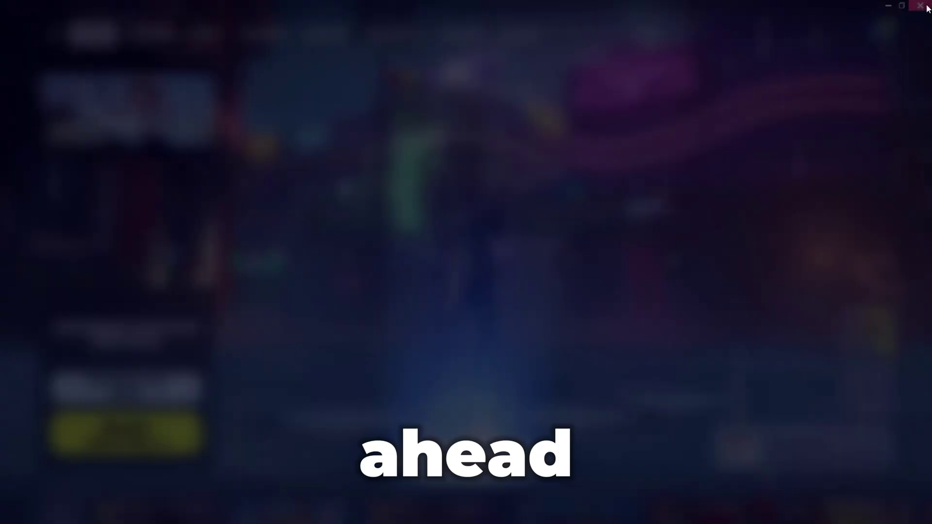
{"action": "left_click", "coordinate": [921, 6]}
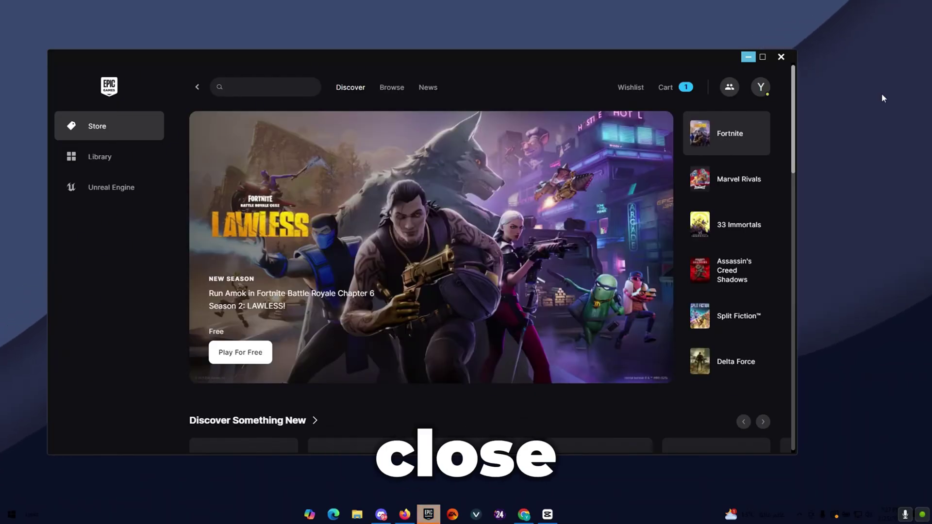
In Fortnite's installation options from the Epic Games library, deselect High Resolution Textures and select Pre-download Streamed Assets.
{"action": "left_click", "coordinate": [100, 158]}
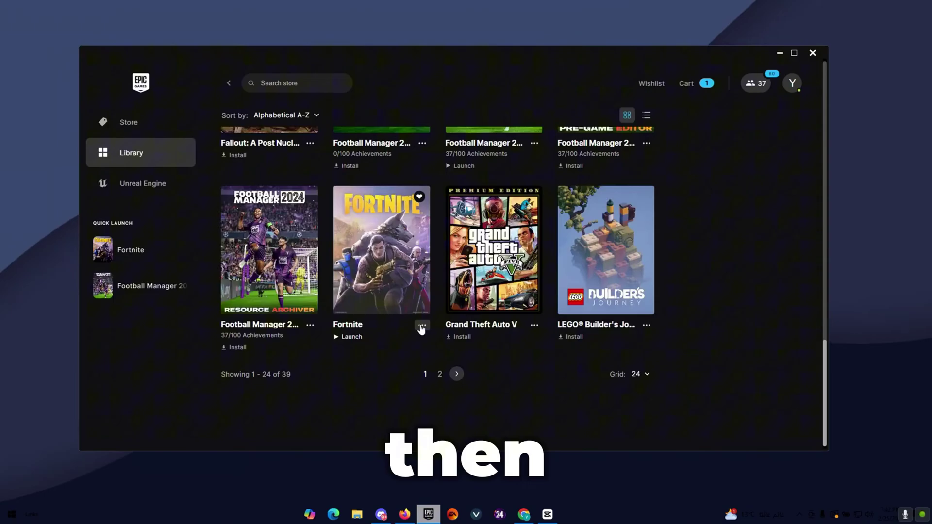
{"action": "left_click", "coordinate": [421, 327]}
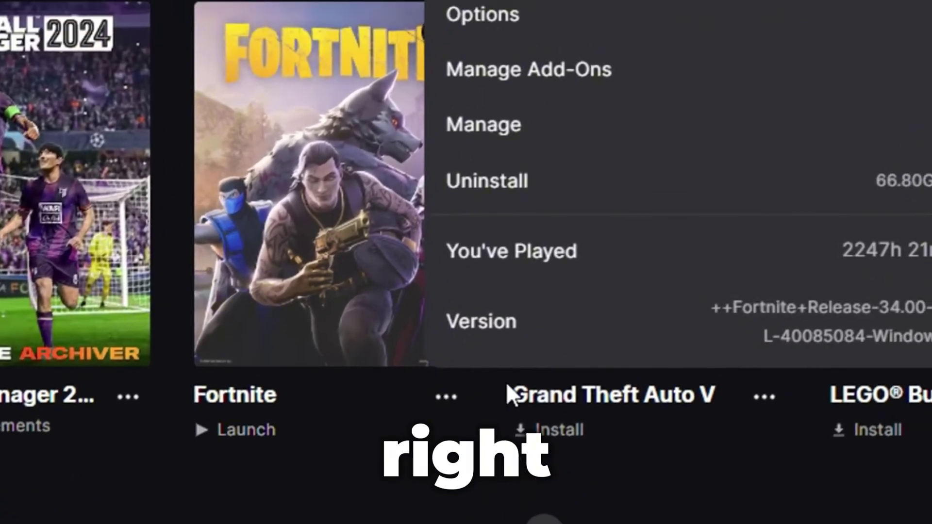
{"action": "left_click", "coordinate": [330, 209]}
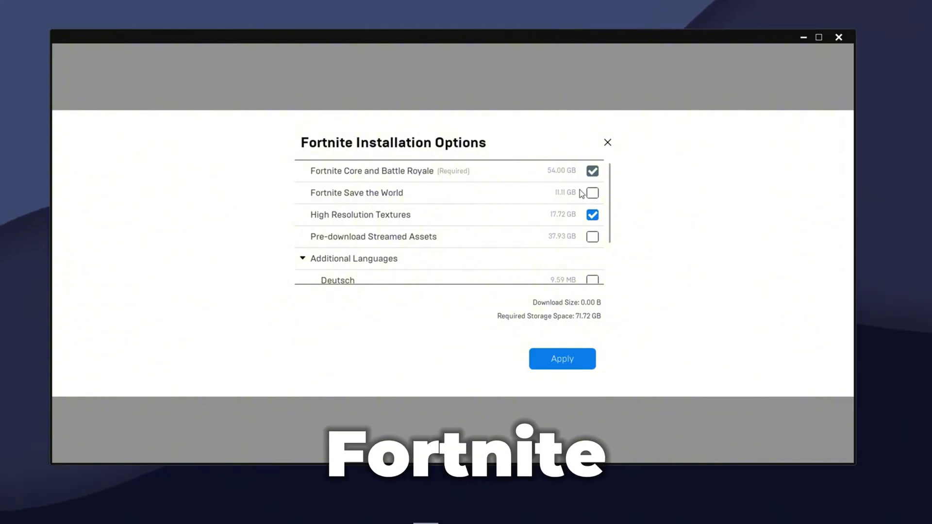
{"action": "left_click", "coordinate": [593, 217]}
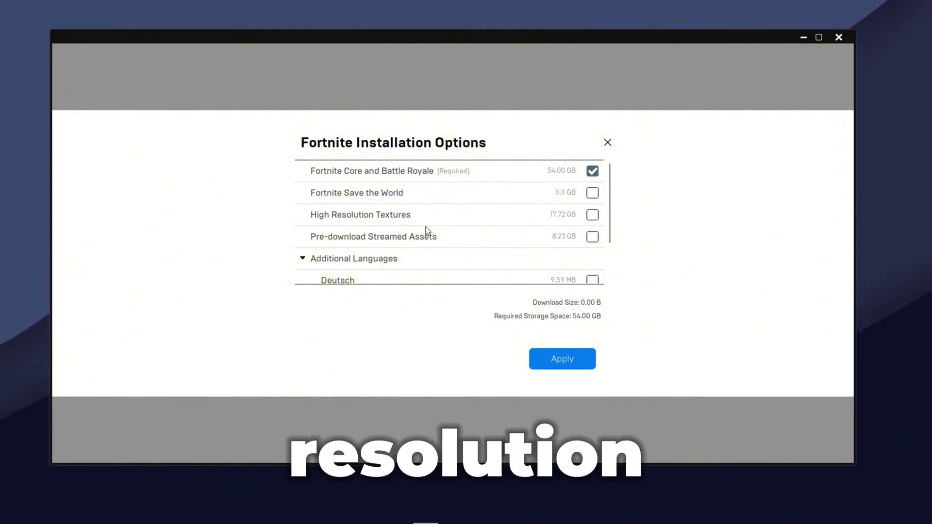
{"action": "left_click", "coordinate": [591, 238]}
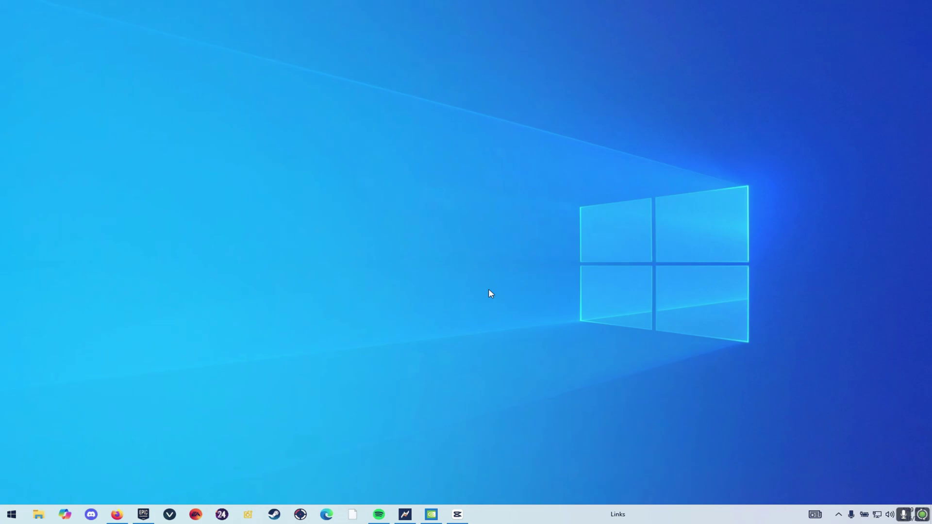
Open the Manage 3D settings page in the NVIDIA Control Panel and make its window taller.
{"action": "right_click", "coordinate": [467, 255]}
{"action": "left_click", "coordinate": [749, 308]}
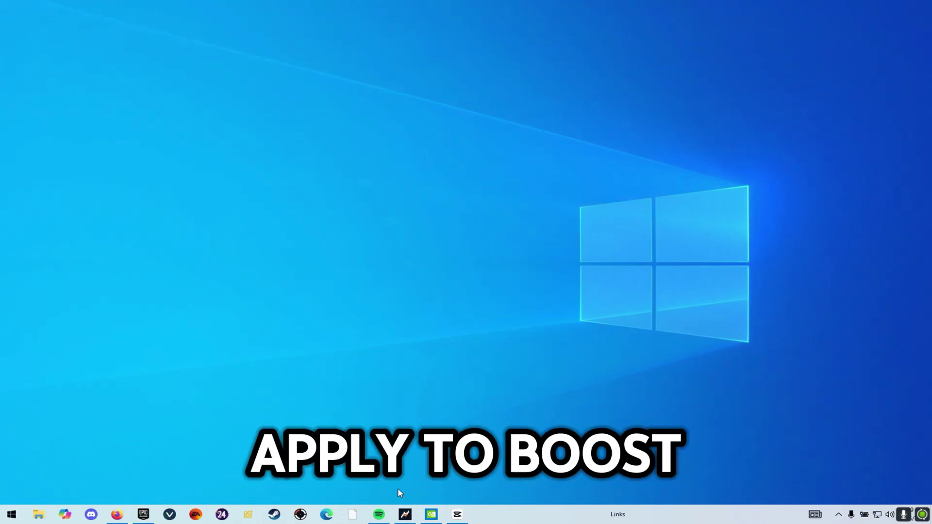
{"action": "left_click", "coordinate": [430, 514]}
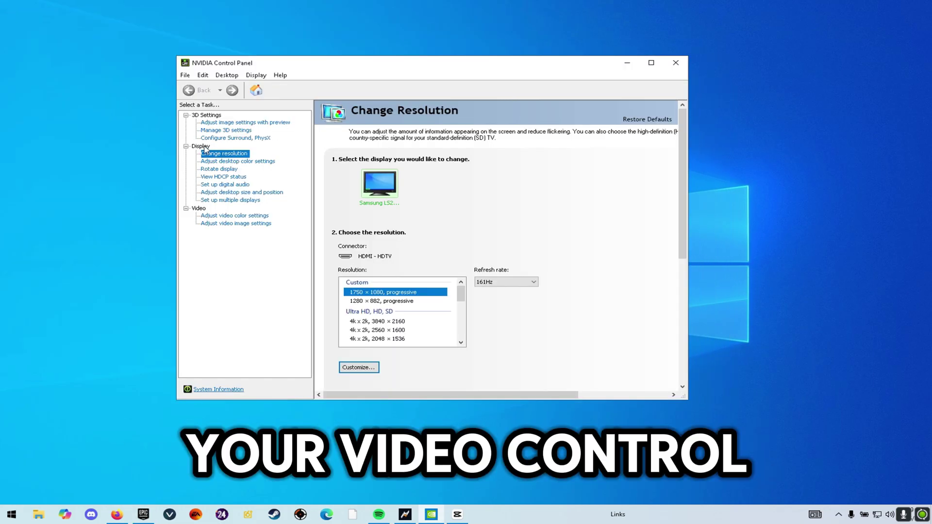
{"action": "left_click", "coordinate": [221, 130]}
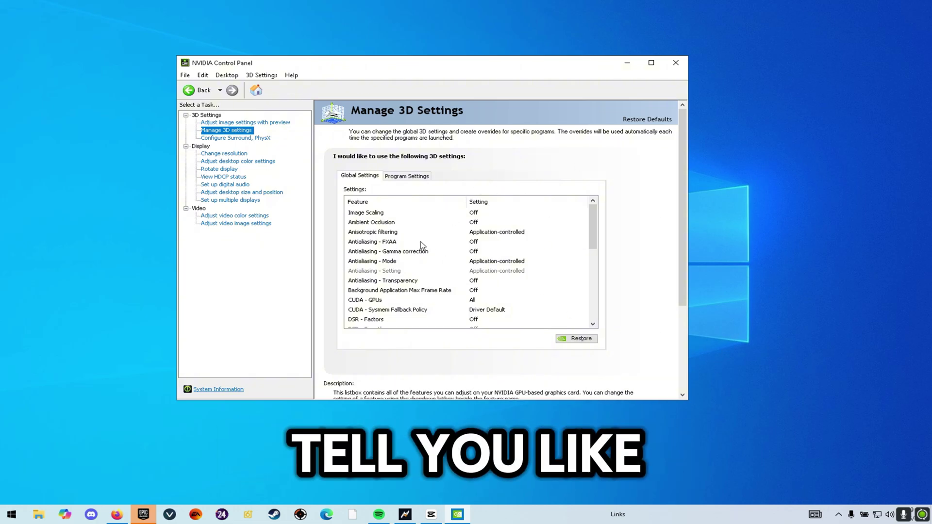
{"action": "left_click_drag", "start_coordinate": [446, 399], "coordinate": [446, 423]}
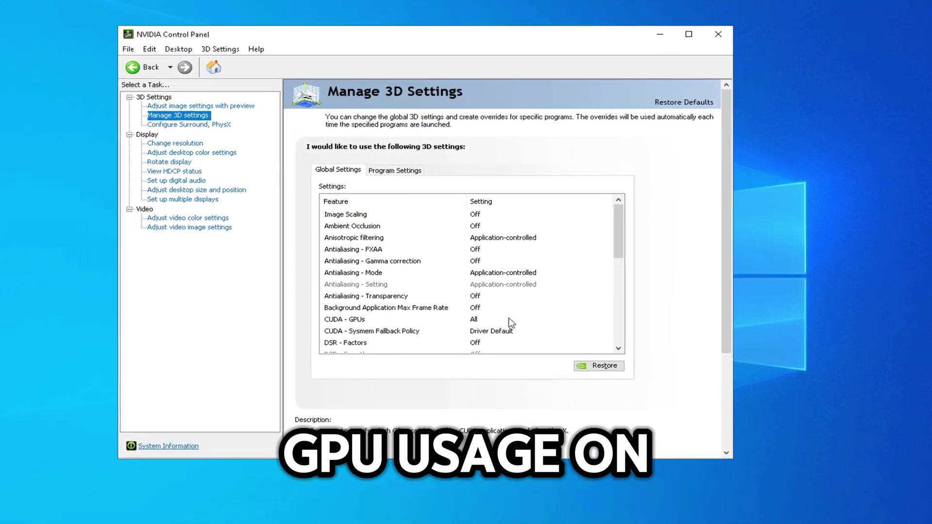
Set Low Latency Mode to Ultra in the global 3D settings.
{"action": "scroll", "coordinate": [374, 307], "scroll_direction": "down", "scroll_amount": 1}
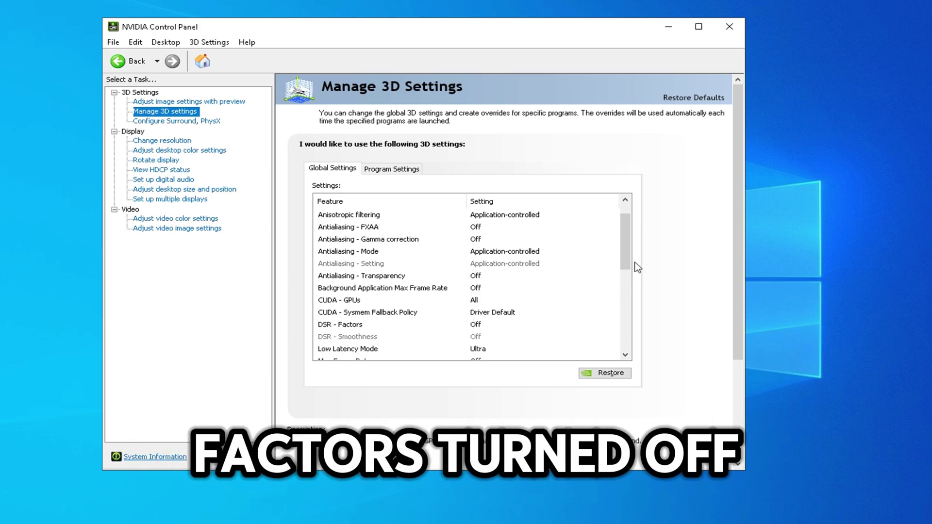
{"action": "scroll", "coordinate": [629, 270], "scroll_direction": "down", "scroll_amount": 1}
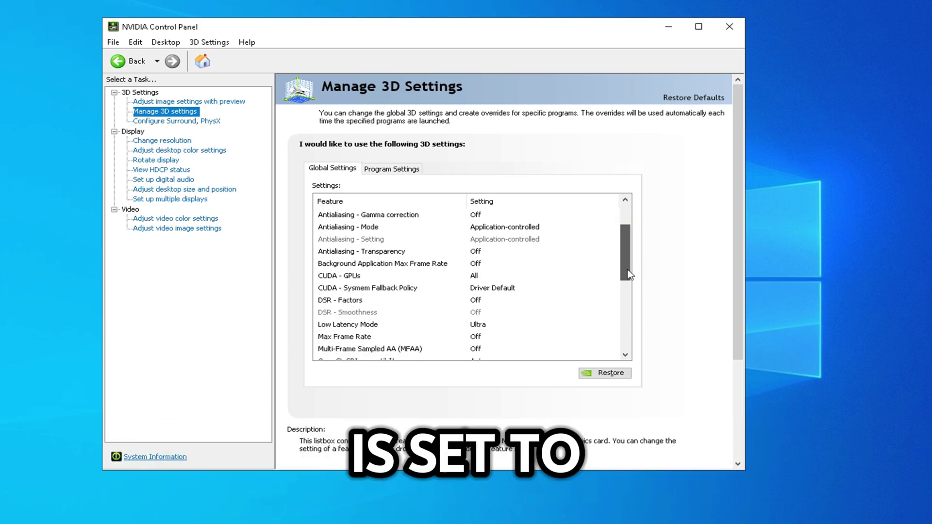
{"action": "left_click", "coordinate": [478, 325]}
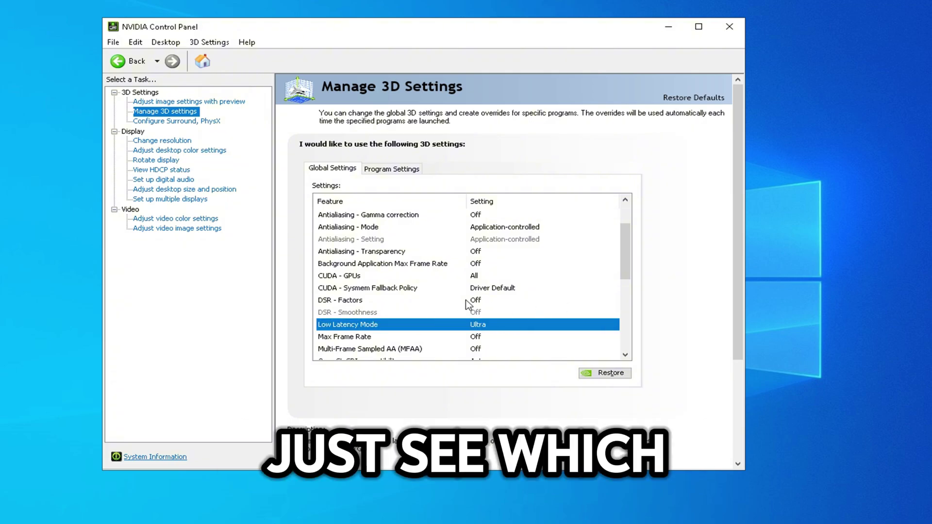
{"action": "left_click", "coordinate": [529, 325]}
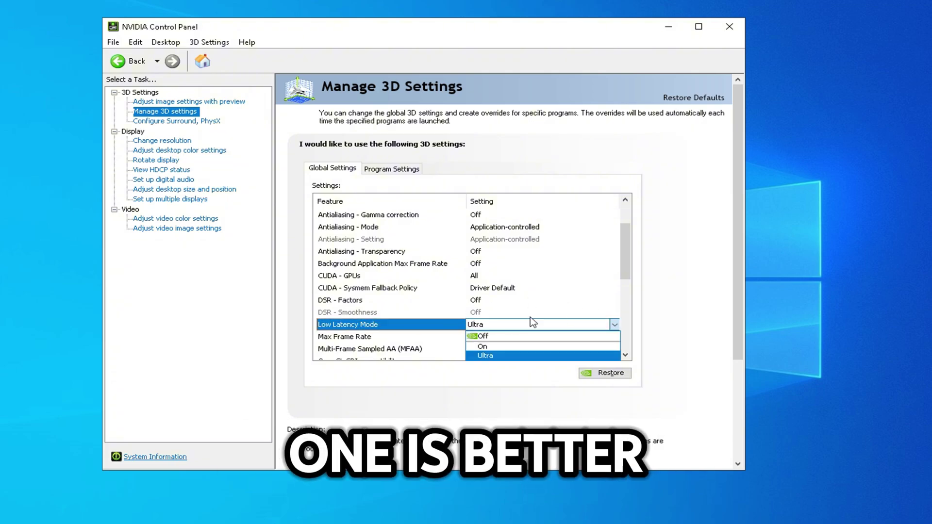
{"action": "left_click", "coordinate": [488, 355]}
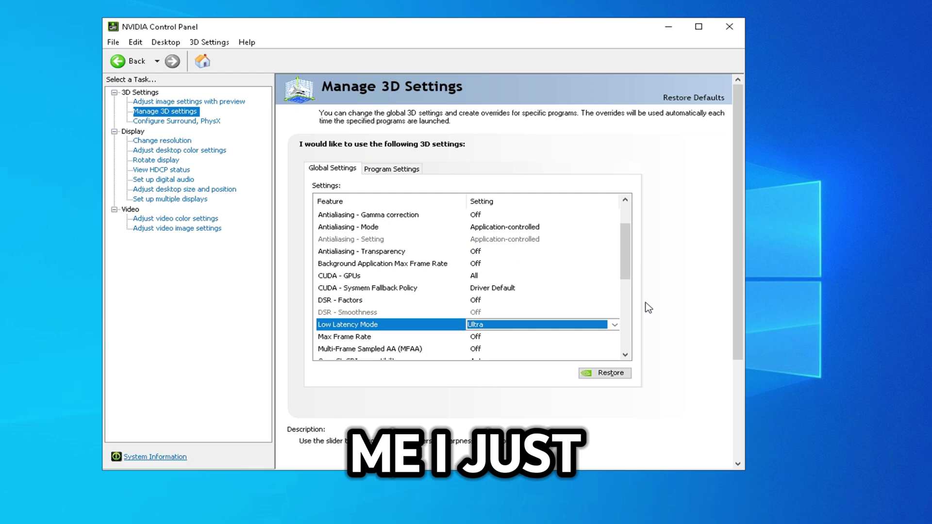
Review the remaining global 3D settings below Low Latency Mode, including power management, shader cache size and texture filtering.
{"action": "scroll", "coordinate": [630, 294], "scroll_direction": "down", "scroll_amount": 1}
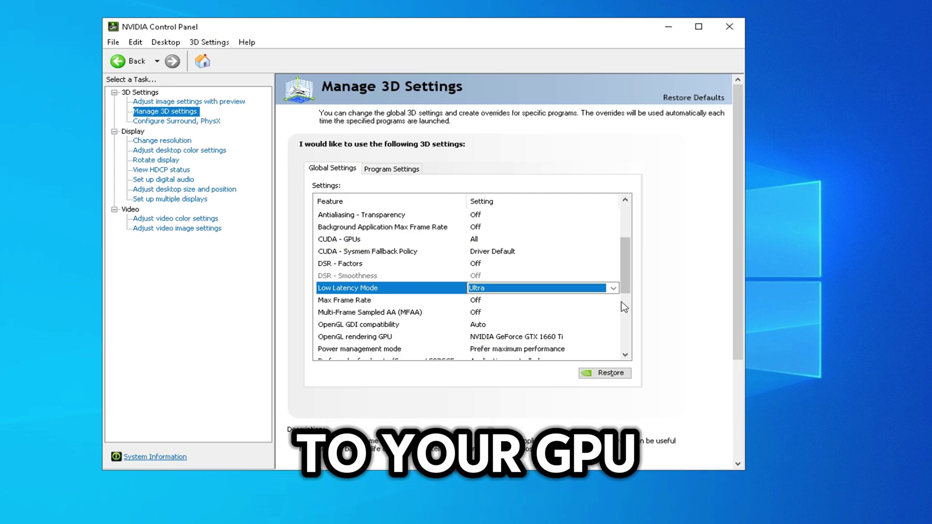
{"action": "scroll", "coordinate": [622, 306], "scroll_direction": "down", "scroll_amount": 1}
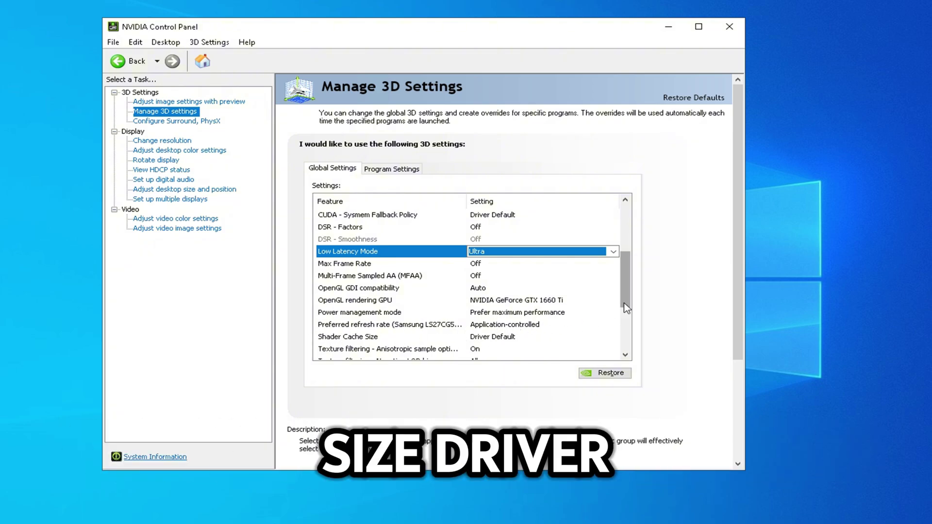
{"action": "scroll", "coordinate": [322, 337], "scroll_direction": "down", "scroll_amount": 2}
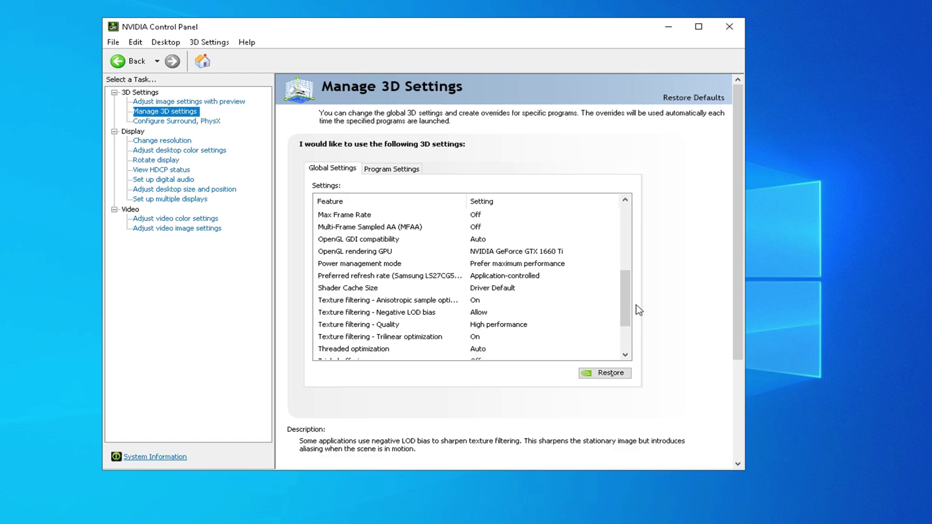
{"action": "scroll", "coordinate": [623, 309], "scroll_direction": "down", "scroll_amount": 1}
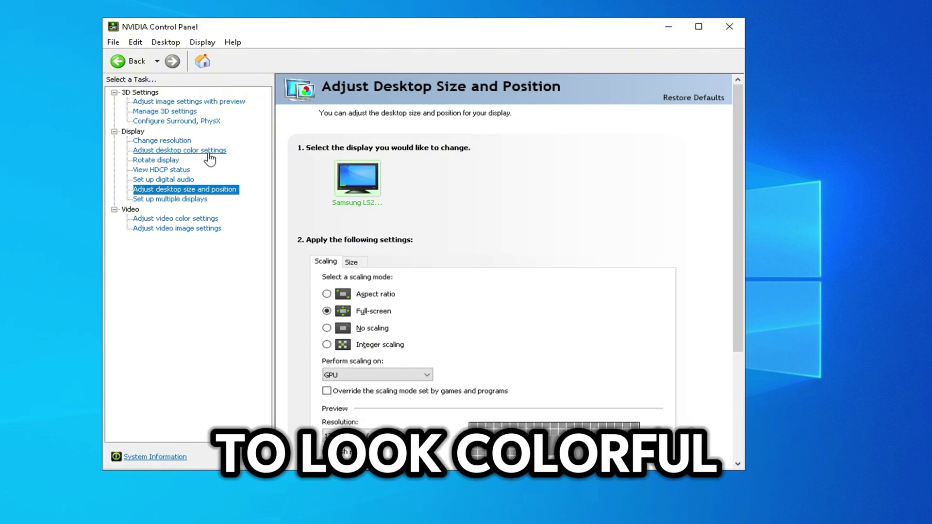
Raise the Digital vibrance to 88% in the desktop color settings.
{"action": "left_click", "coordinate": [209, 152]}
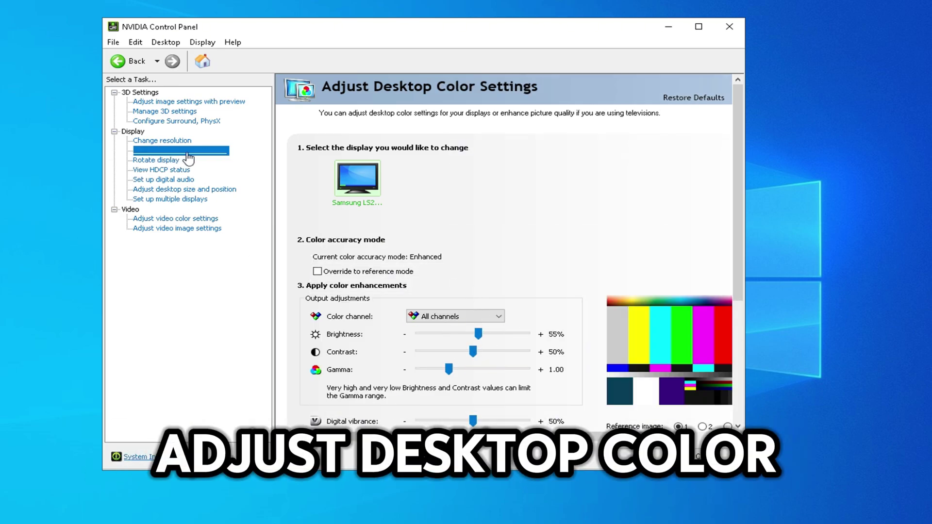
{"action": "scroll", "coordinate": [452, 262], "scroll_direction": "down", "scroll_amount": 4}
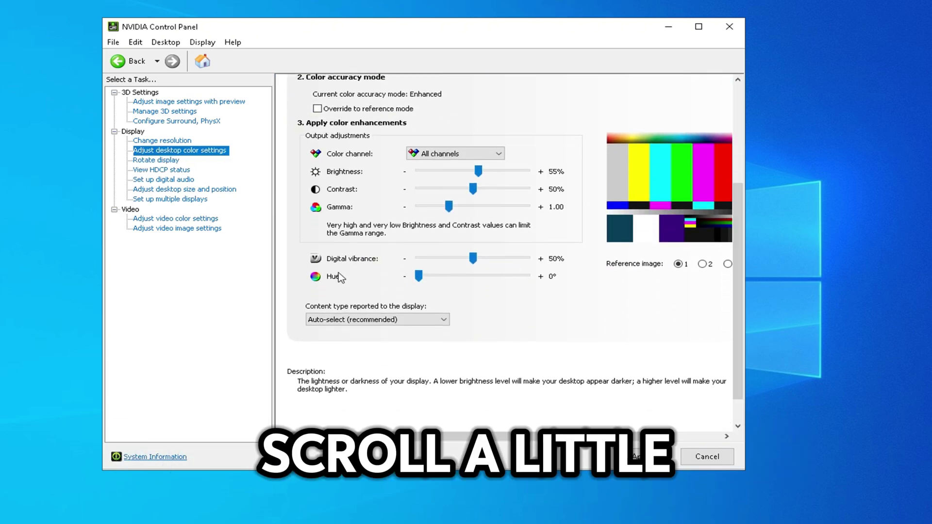
{"action": "left_click_drag", "start_coordinate": [474, 260], "coordinate": [507, 260]}
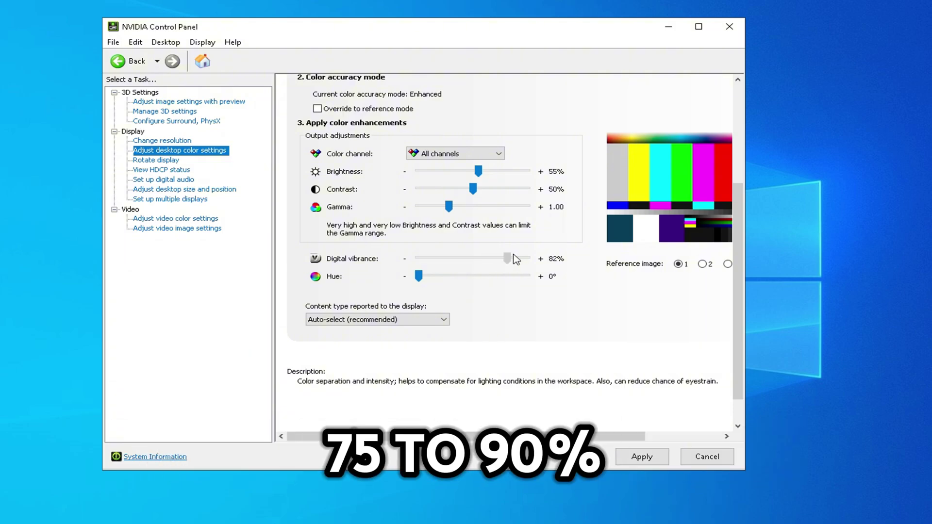
{"action": "left_click_drag", "start_coordinate": [518, 259], "coordinate": [517, 259]}
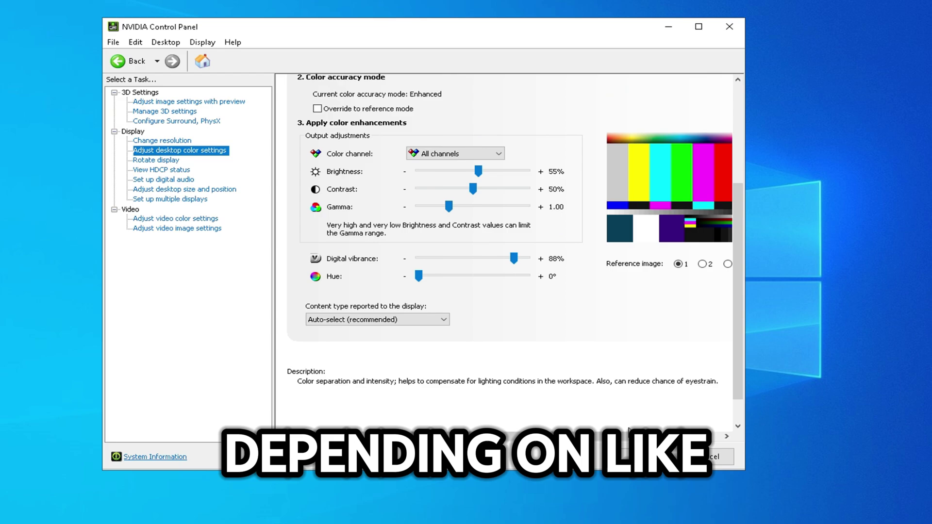